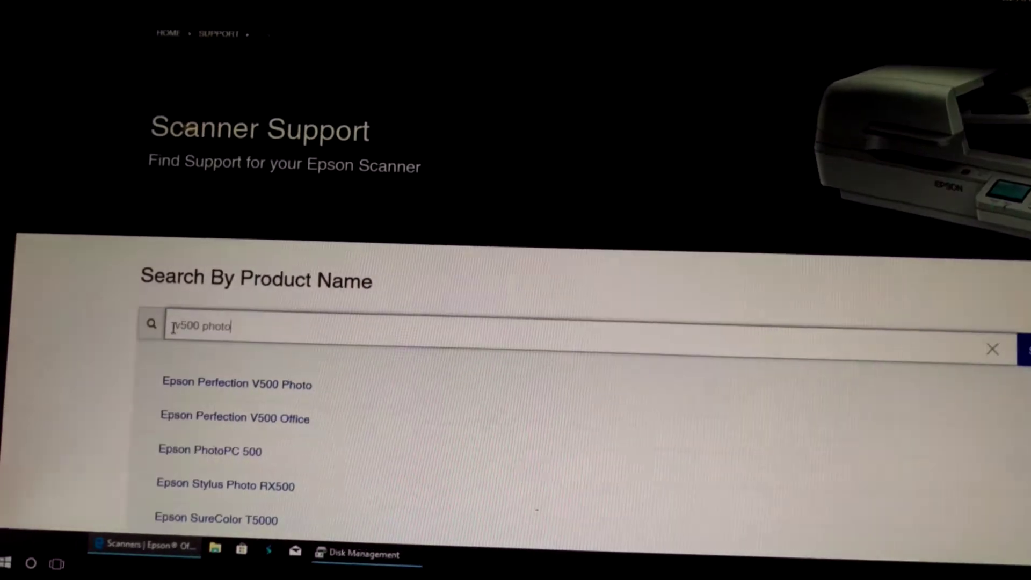
- Open the Epson Perfection V500 Photo page and expand the Scanner Driver and EPSON Scan Utility v3.7.7.3 entry
left_click(238, 361)
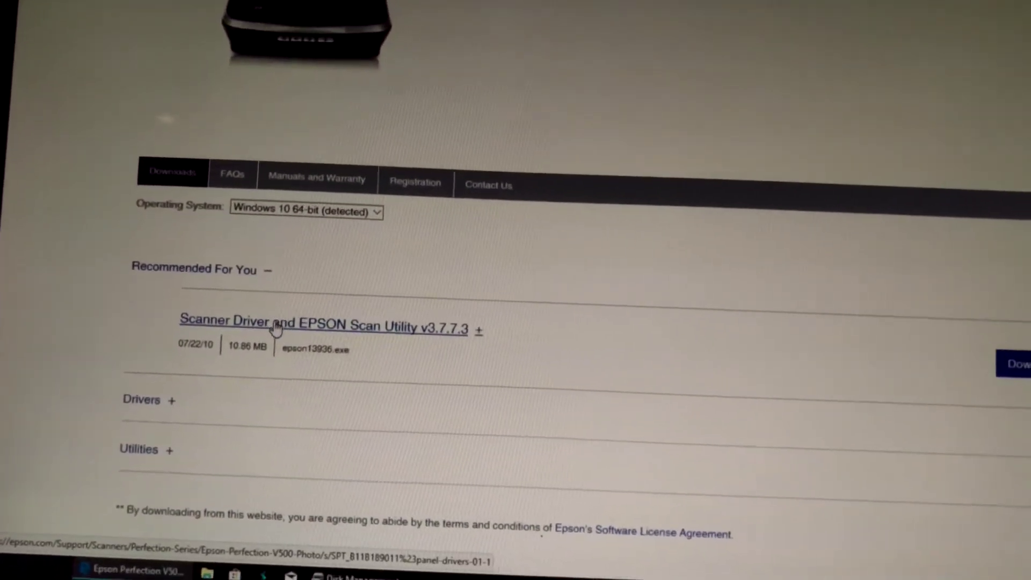
left_click(271, 330)
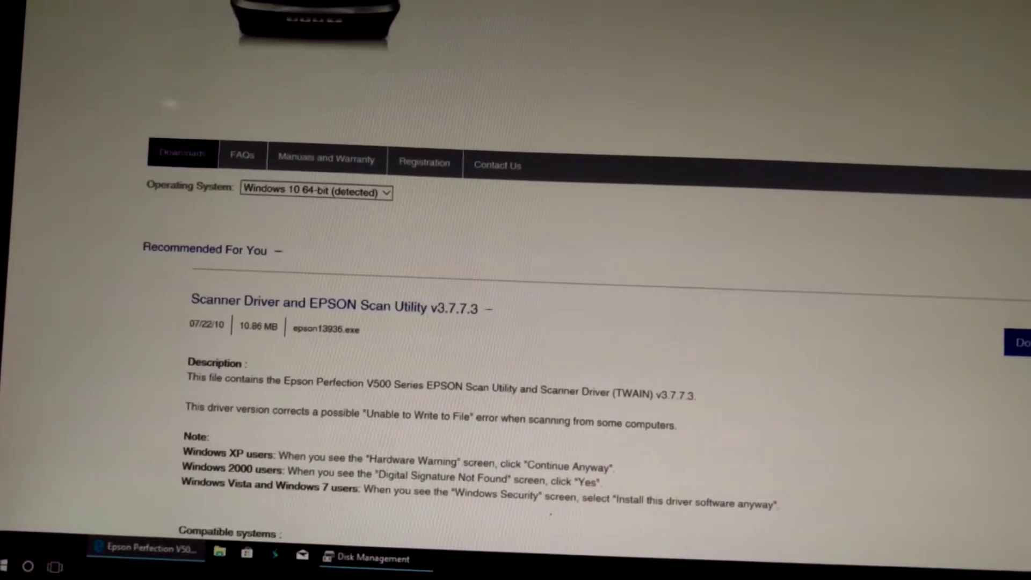
scroll(515, 323, "down", 2)
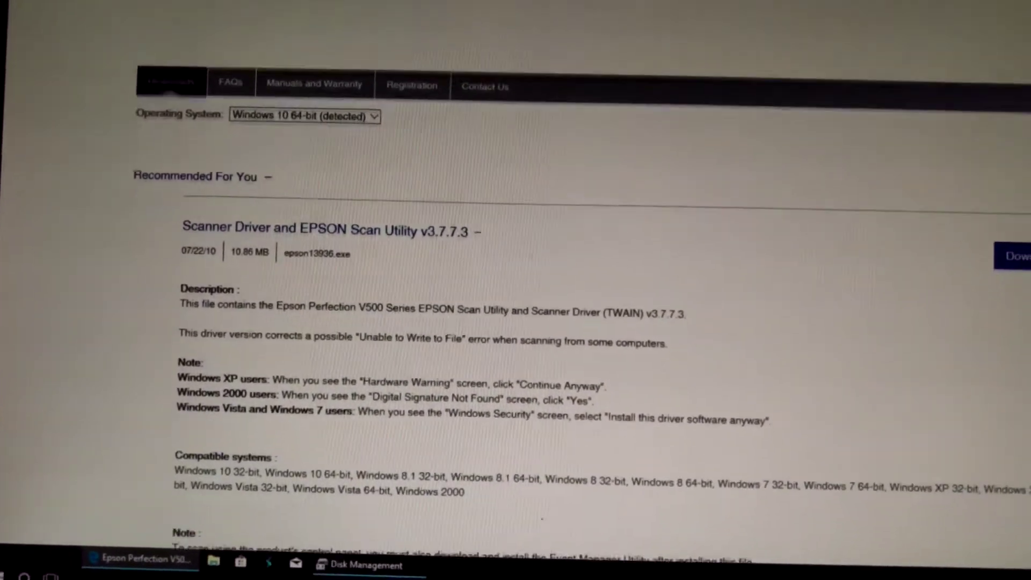
scroll(516, 323, "down", 2)
scroll(516, 323, "down", 2)
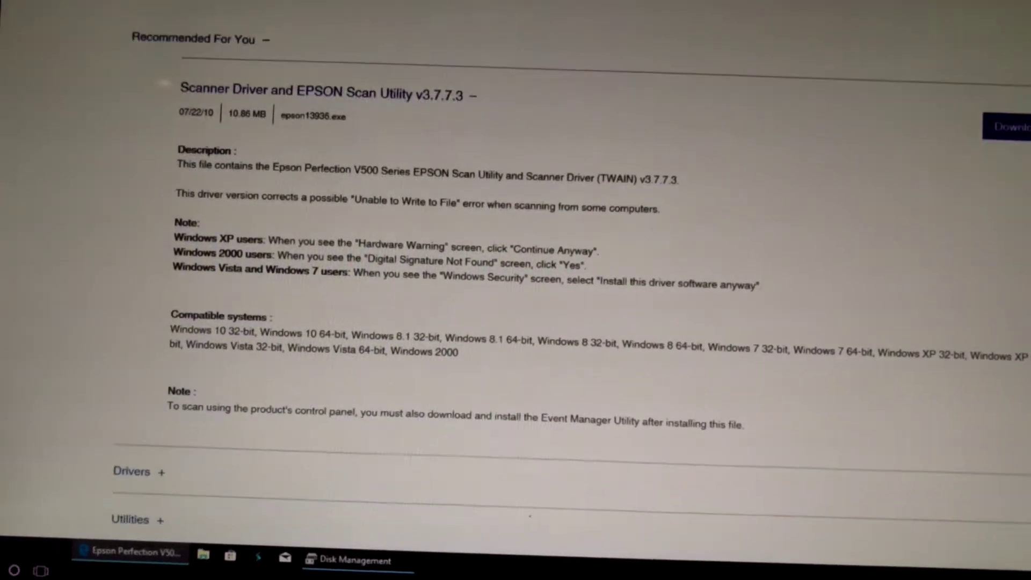
scroll(516, 323, "down", 1)
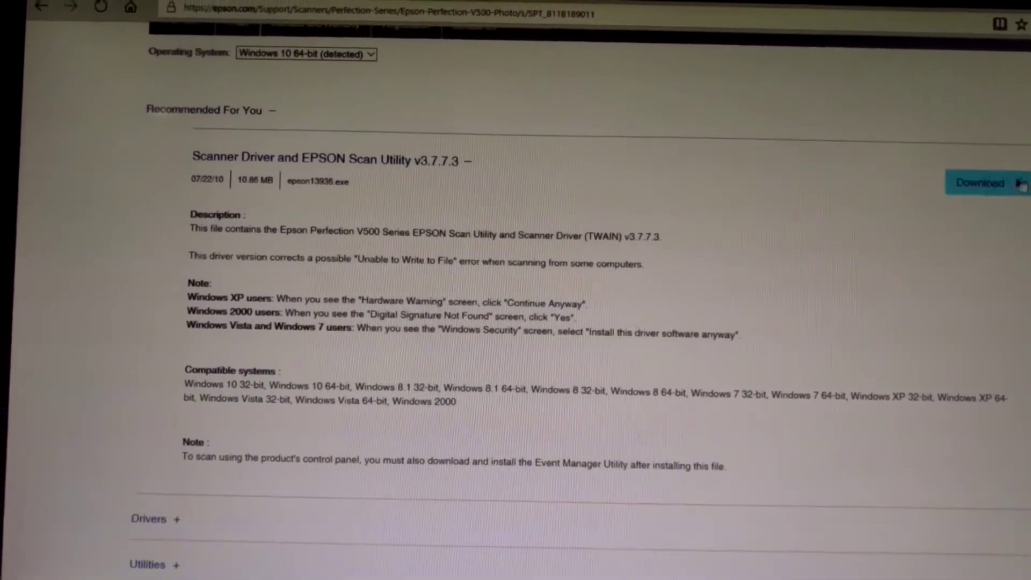
- Download the v3.7.7.3 scanner driver, then expand Utilities and the Epson Event Manager v3.10.94 entry
left_click(1019, 184)
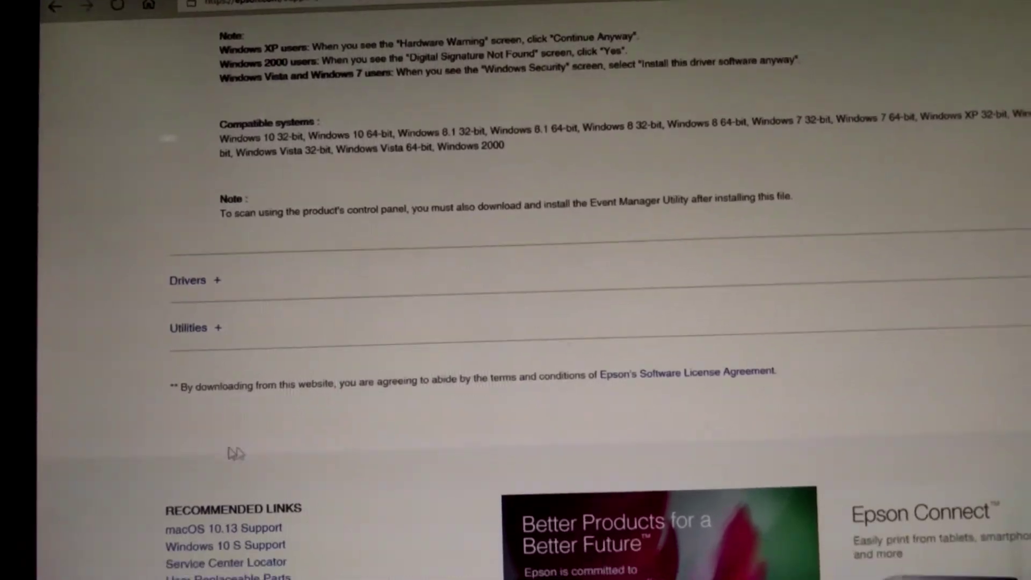
left_click(192, 329)
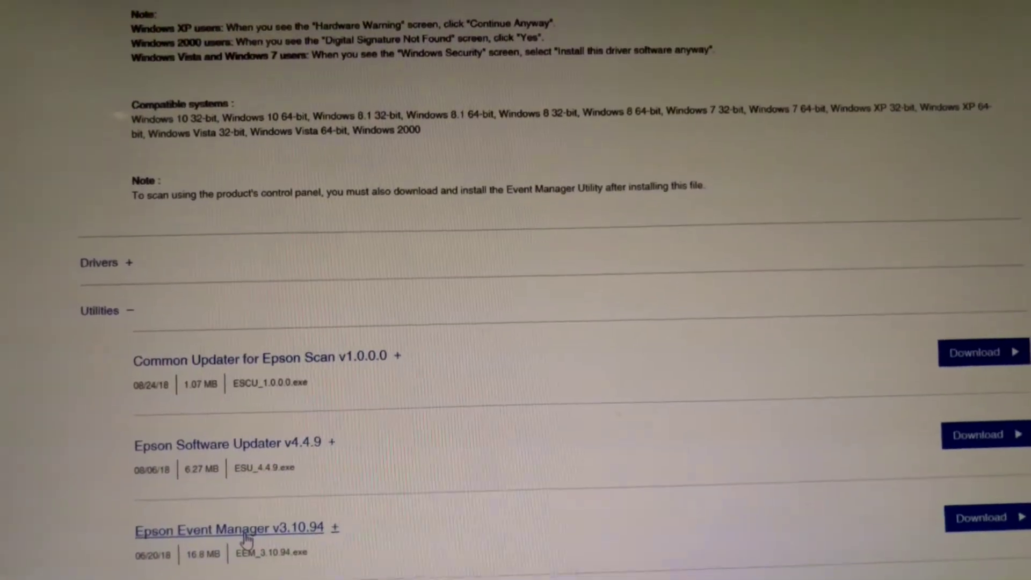
left_click(246, 531)
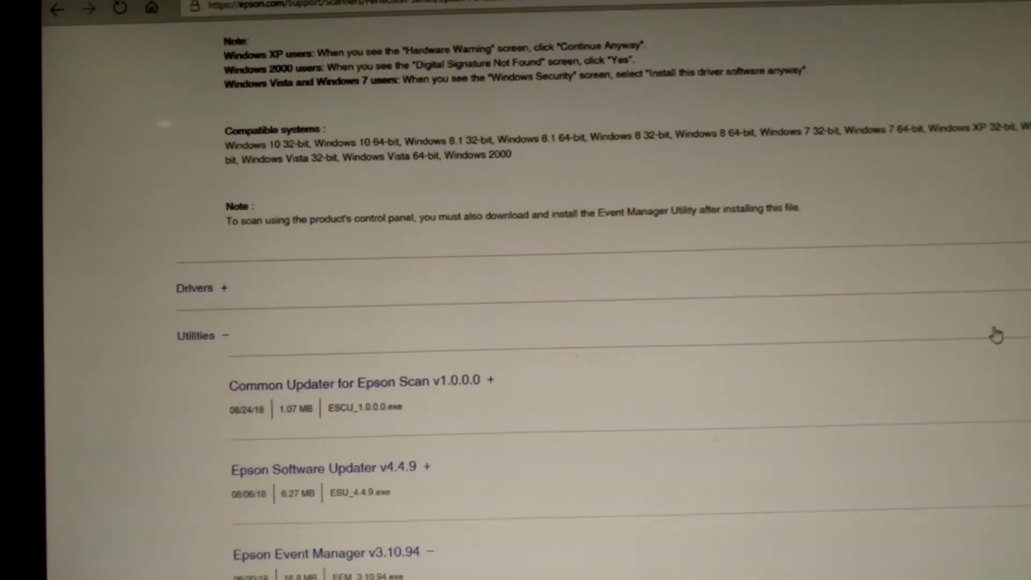
scroll(997, 335, "down", 3)
scroll(997, 335, "down", 3)
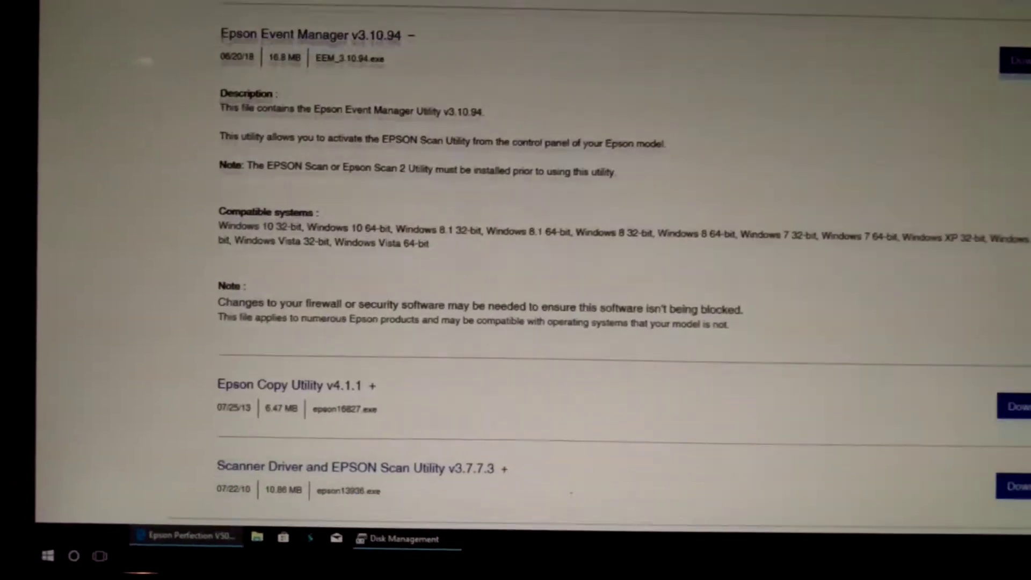